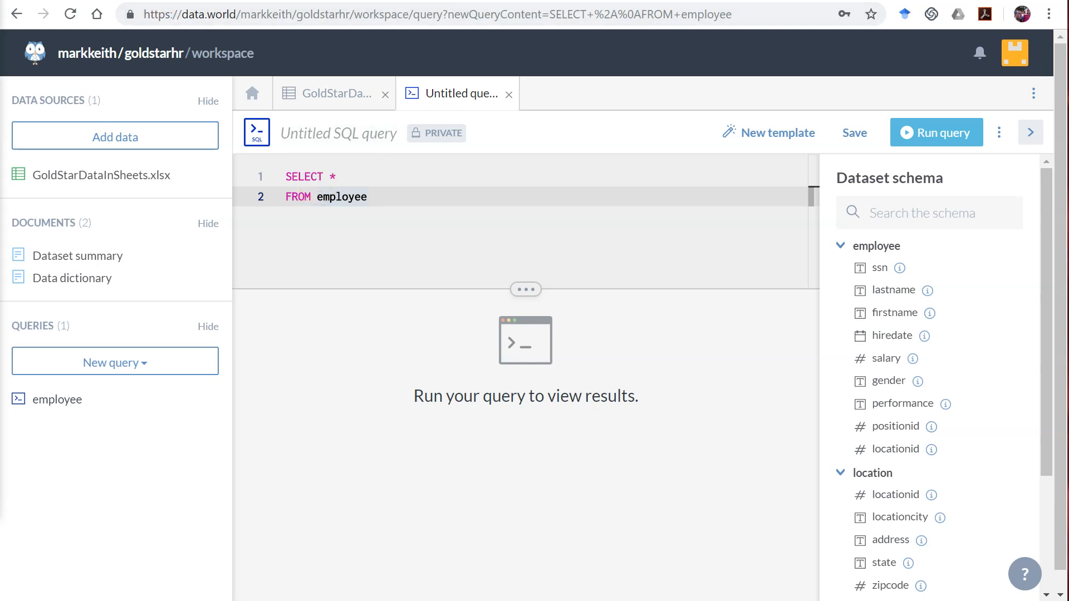
Walk through the starter query, inspecting SELECT, FROM and the employee table name, then position the caret after SELECT
key(alt+Tab)
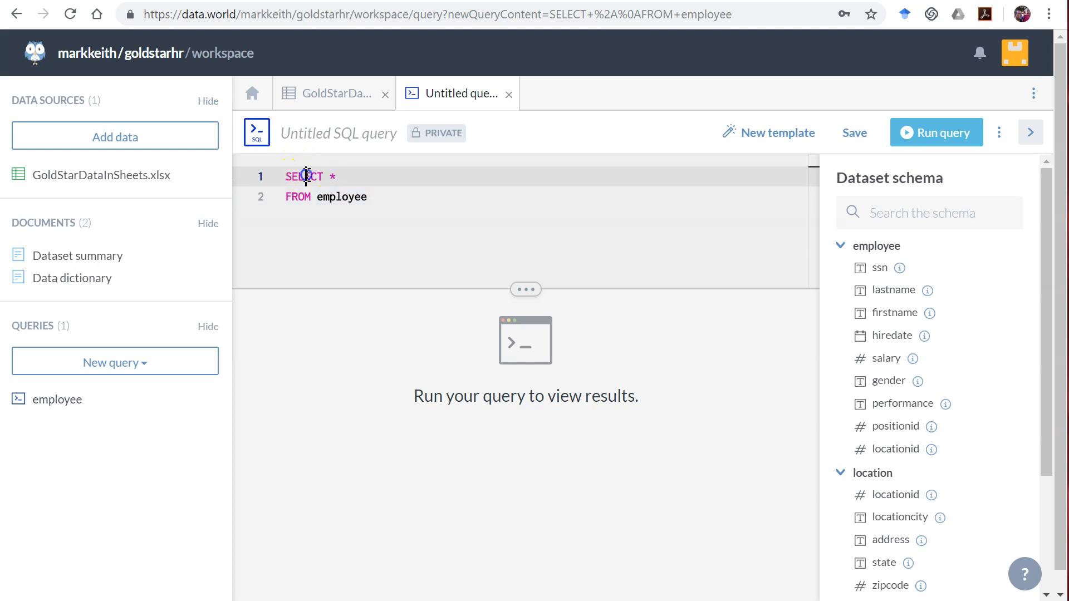
drag(288, 179, 326, 179)
click(359, 184)
double_click(299, 197)
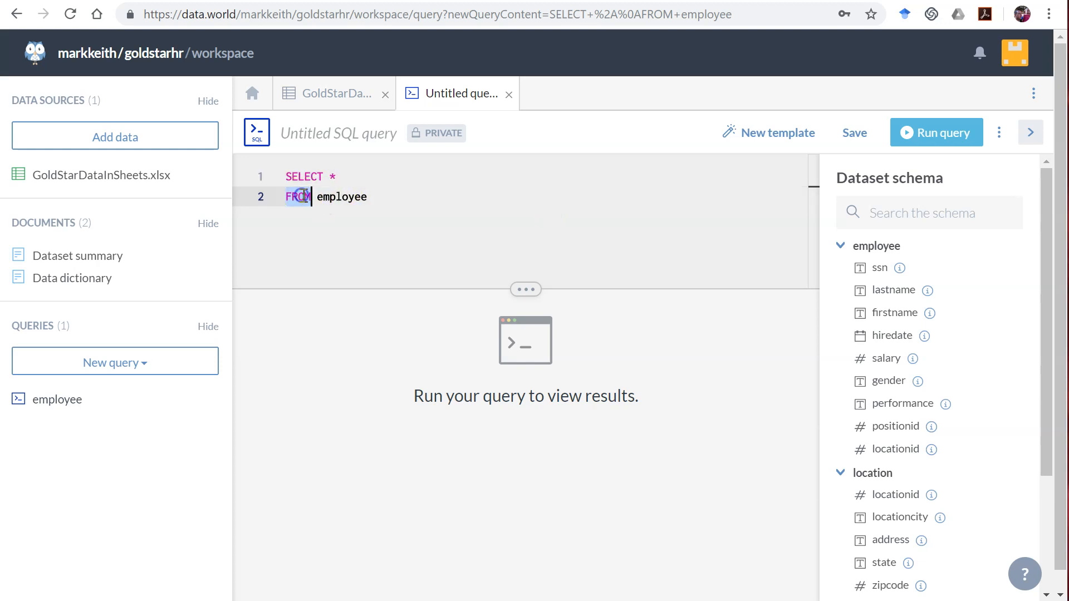
double_click(351, 196)
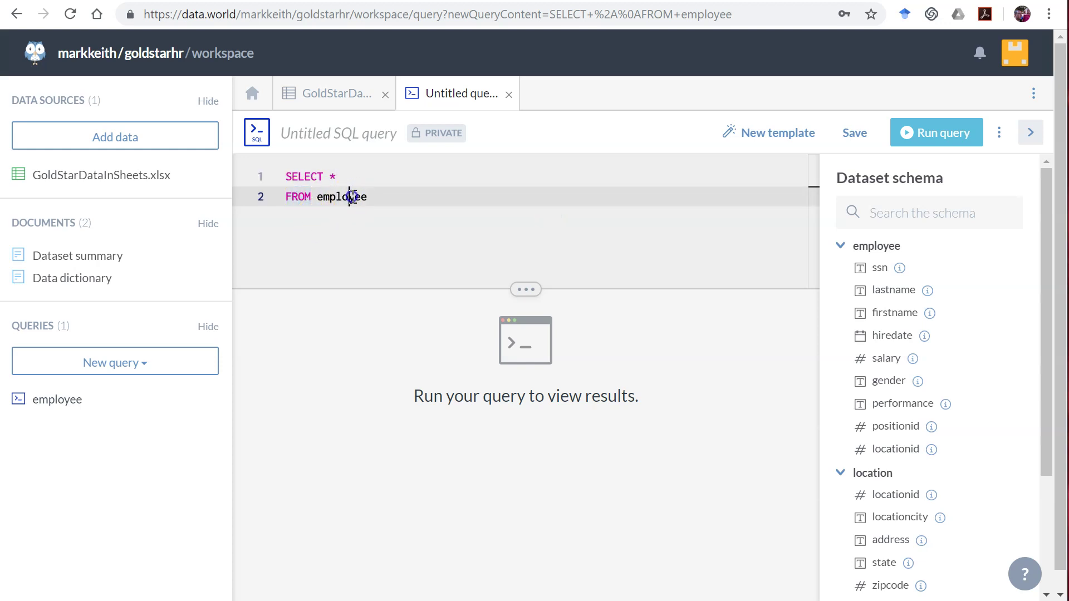
double_click(311, 176)
click(334, 177)
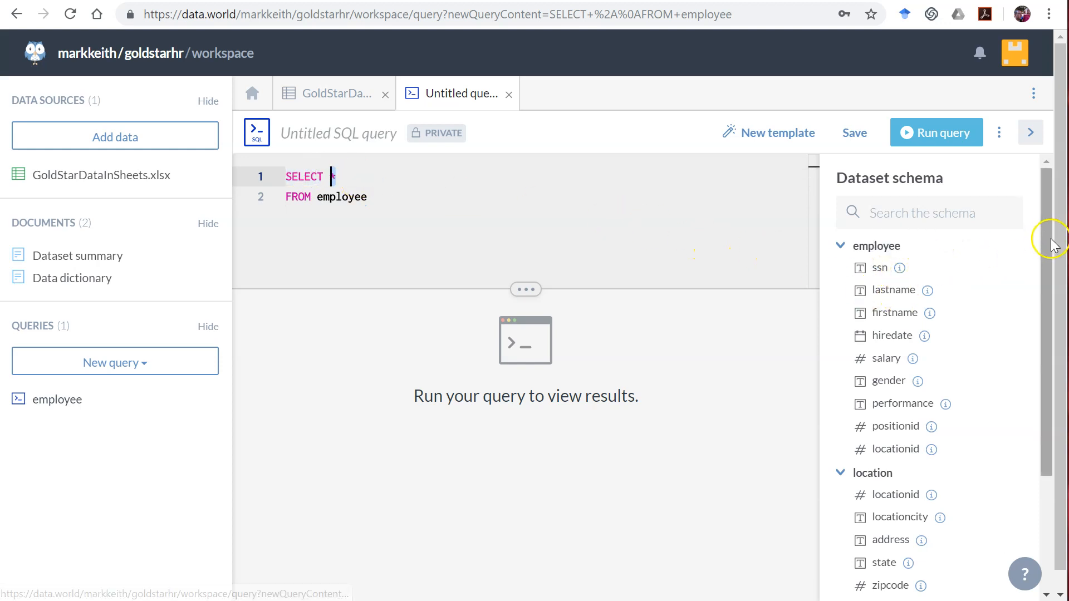
mouse_move(1044, 239)
mouse_down()
mouse_move(1034, 386)
mouse_move(1027, 216)
mouse_up()
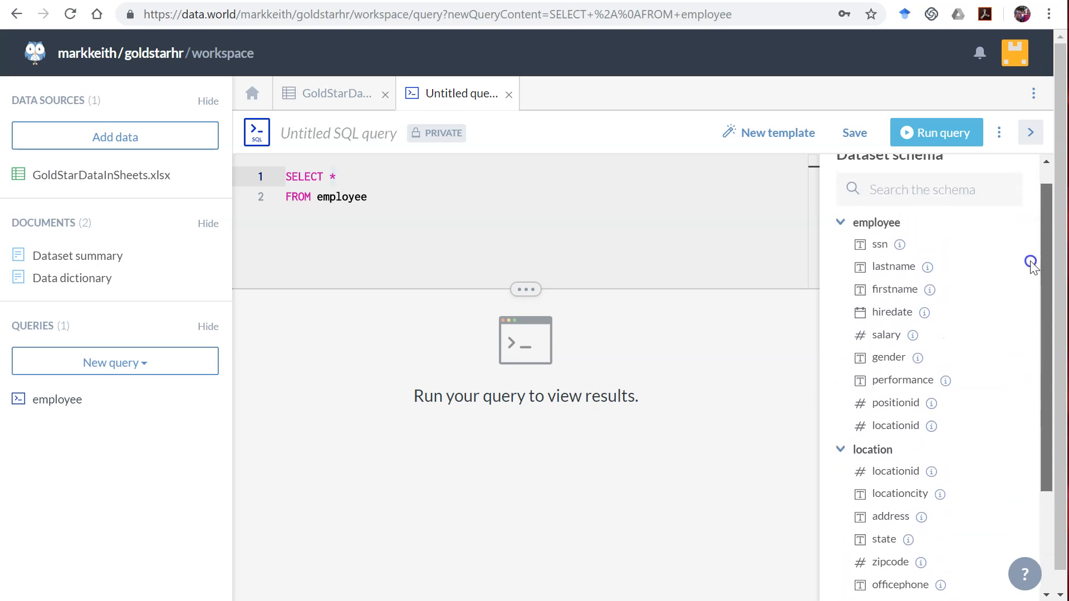
click(306, 195)
double_click(300, 196)
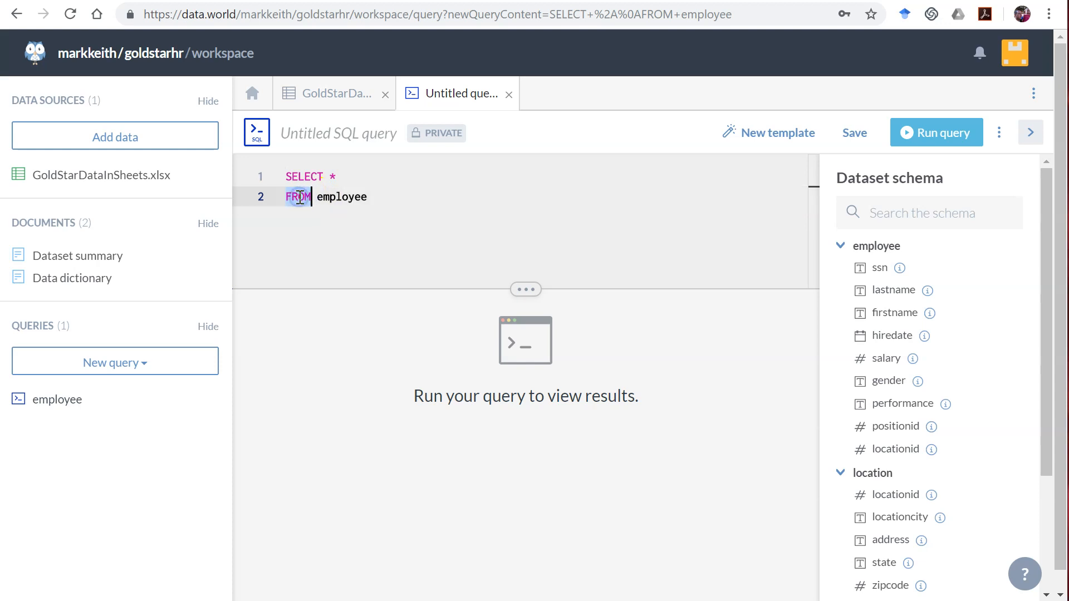
click(359, 176)
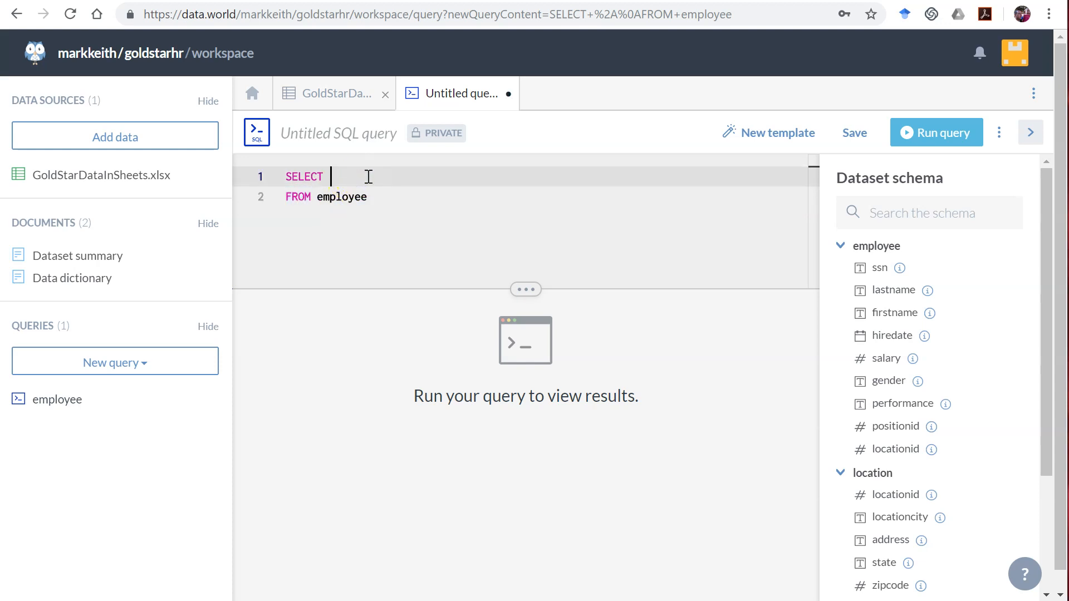
text(first)
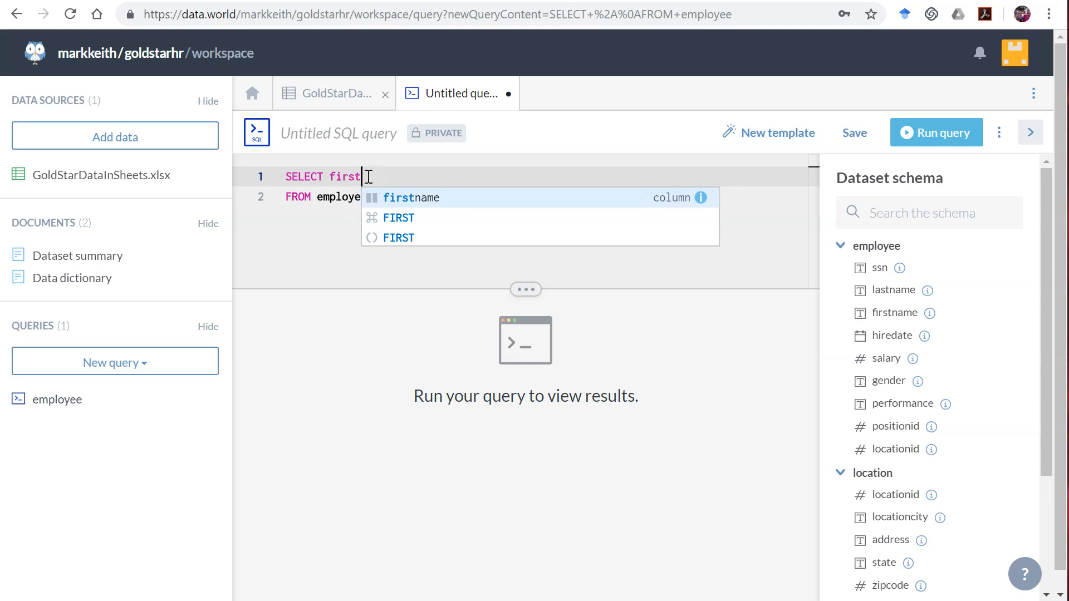
Replace * with firstname, lastname, using the schema and autocomplete suggestions for the column names
click(420, 202)
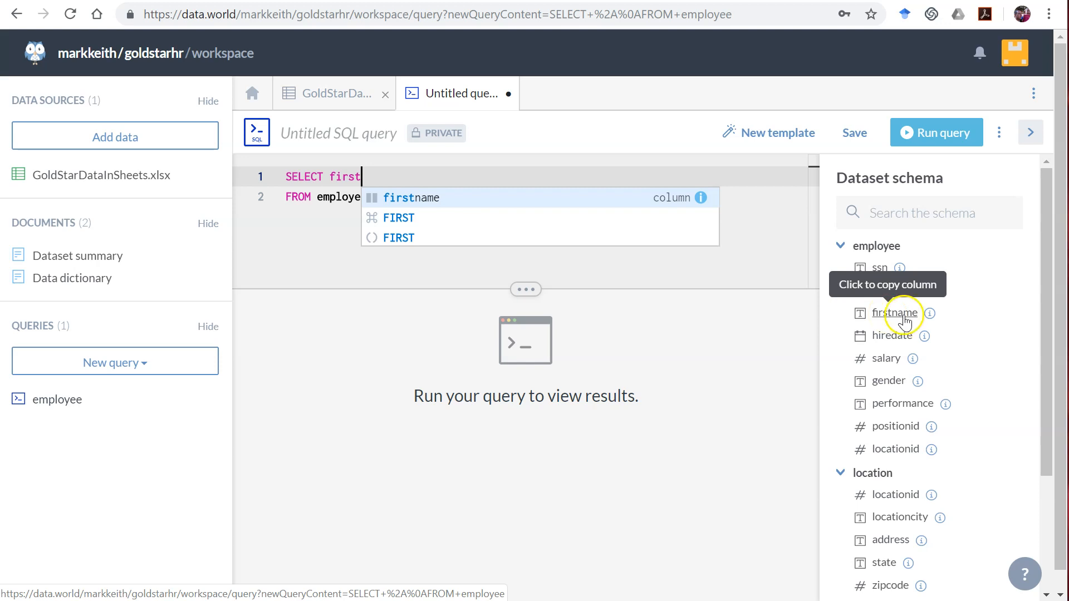
click(889, 317)
click(348, 178)
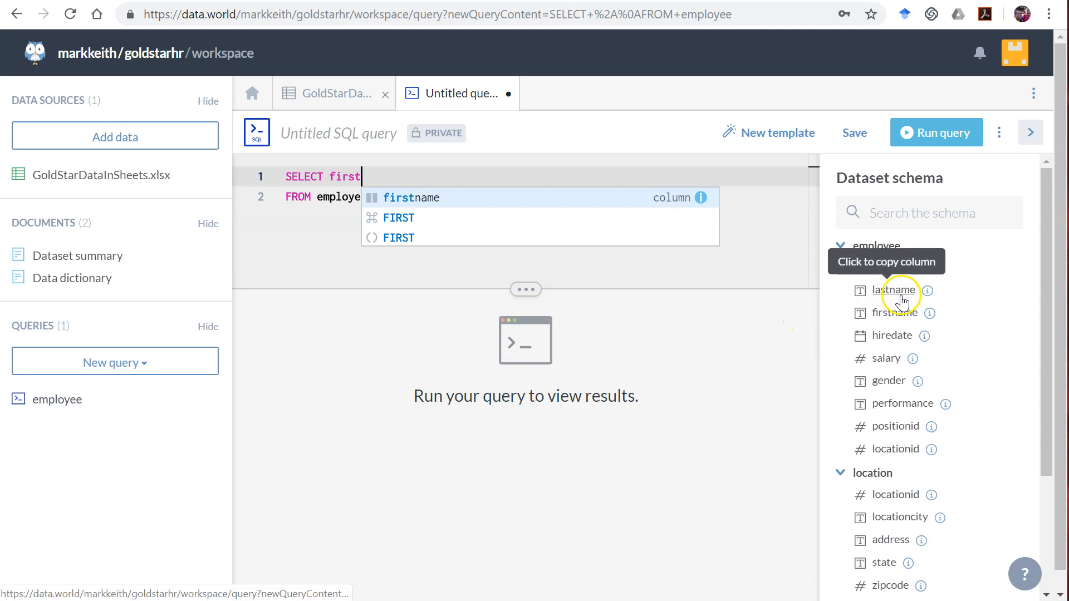
click(415, 197)
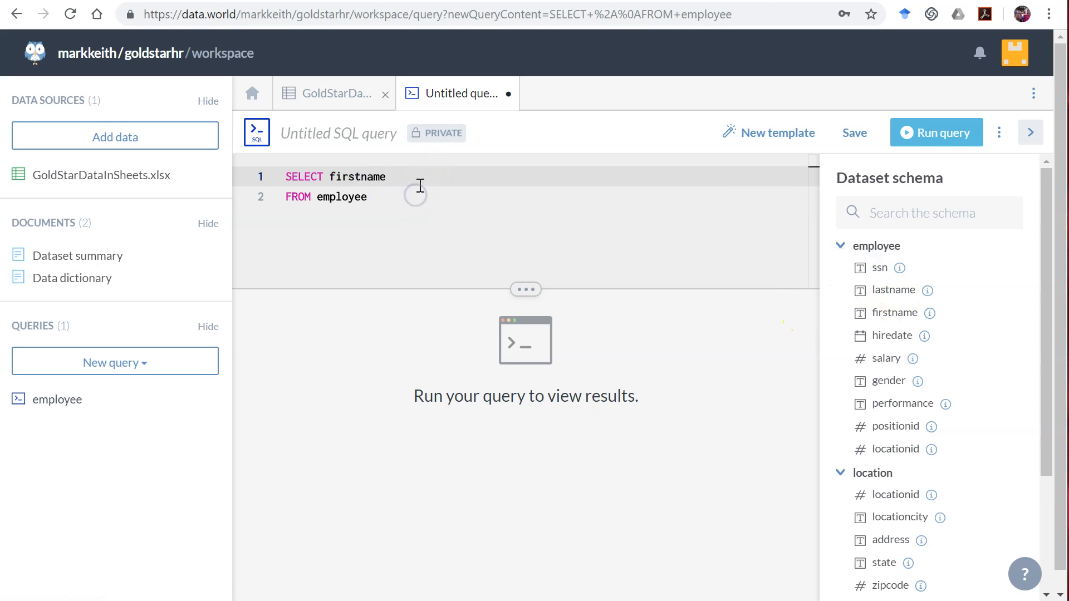
text(, lastname)
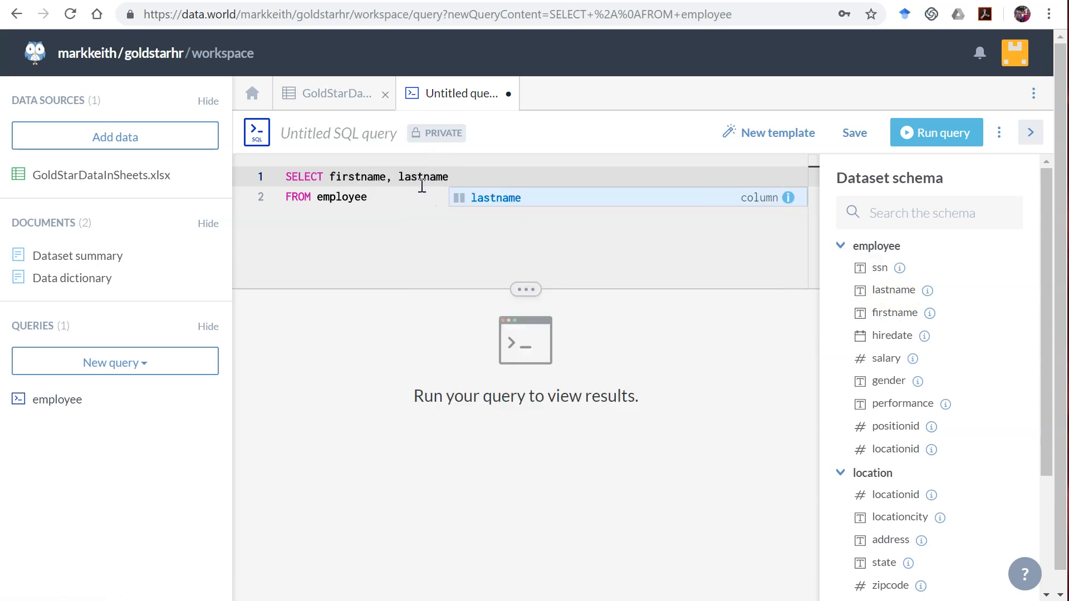
key(Escape)
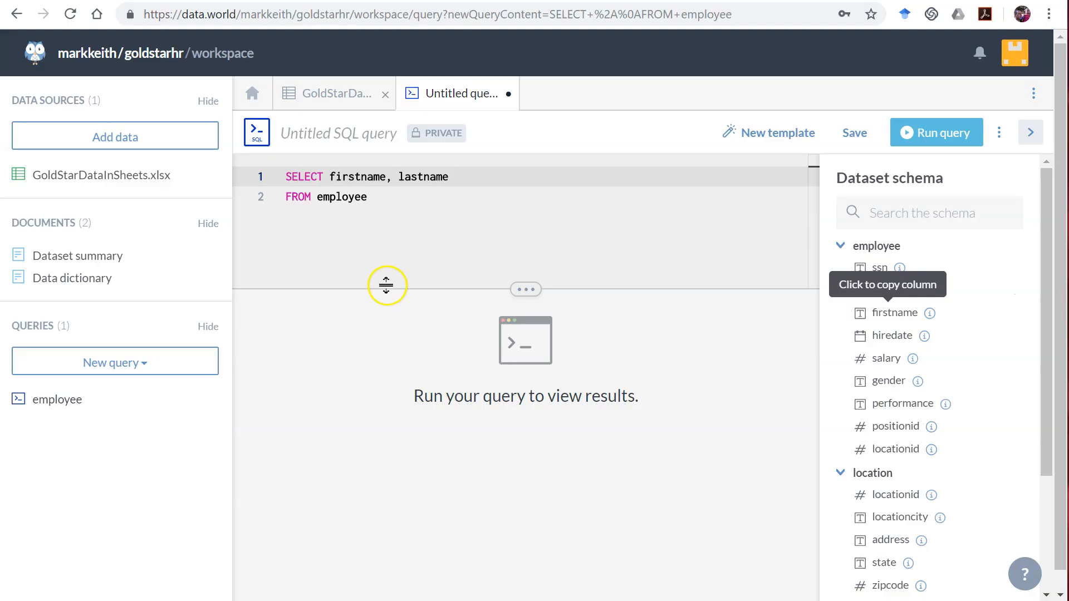
Run the query to return the 25 firstname/lastname rows, then select the full query text
click(943, 132)
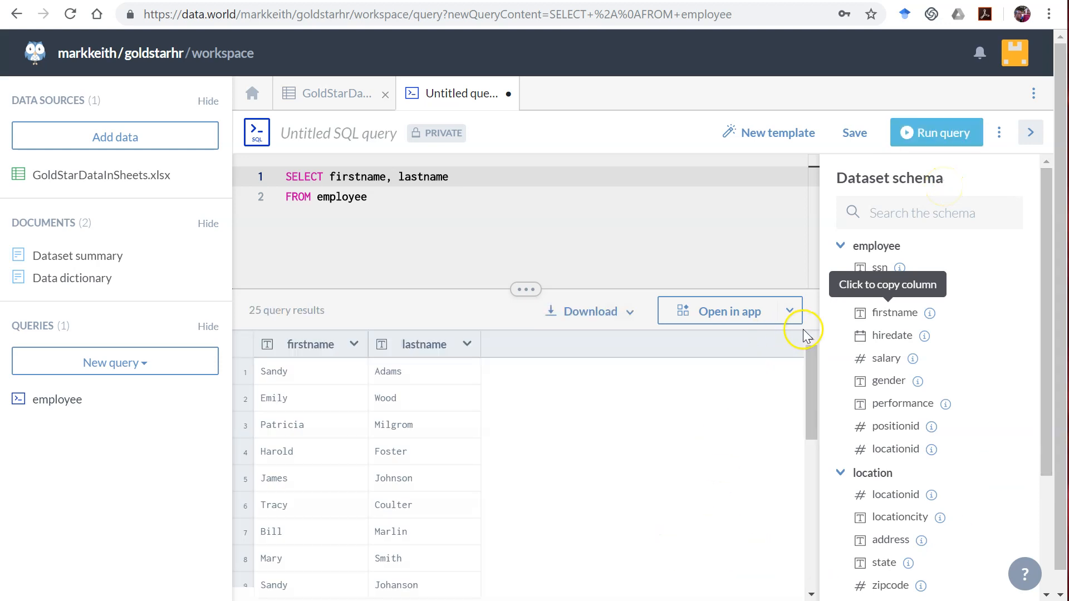
mouse_move(807, 360)
mouse_down()
mouse_move(812, 543)
mouse_move(816, 335)
mouse_up()
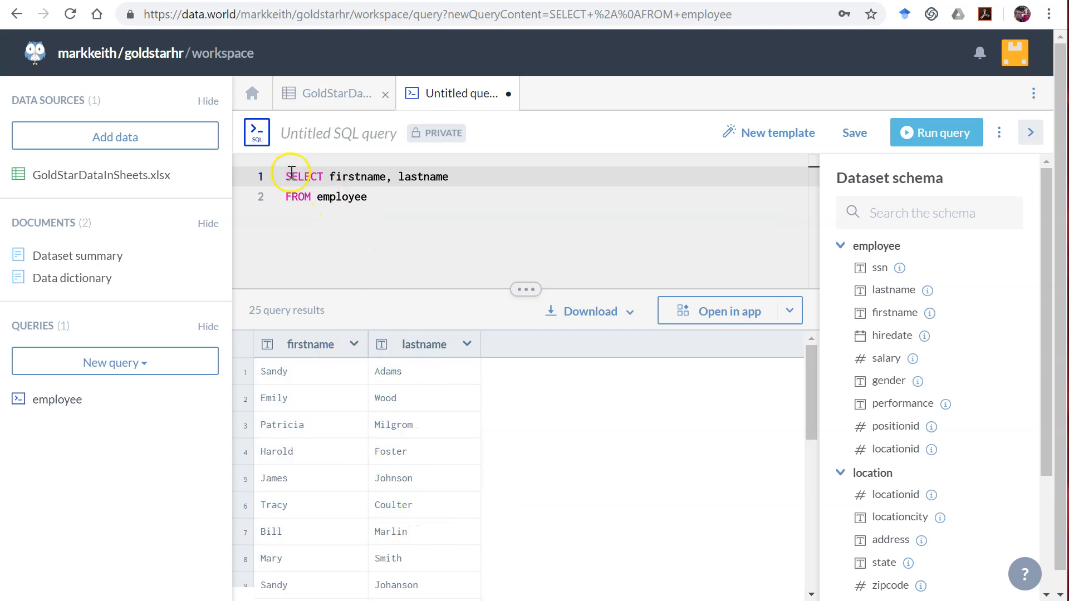
drag(369, 199, 286, 178)
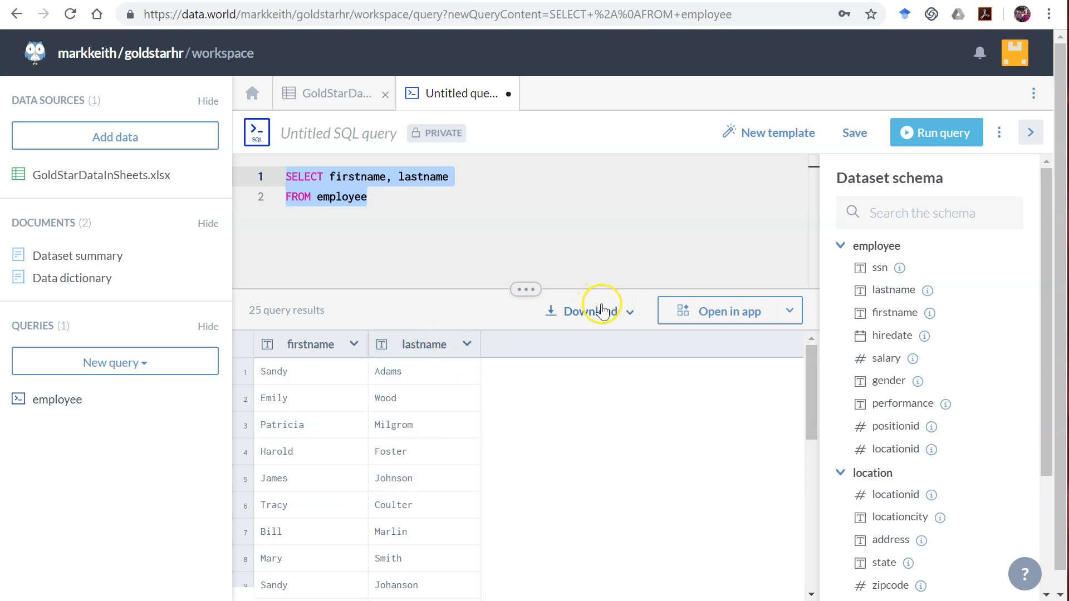
click(630, 311)
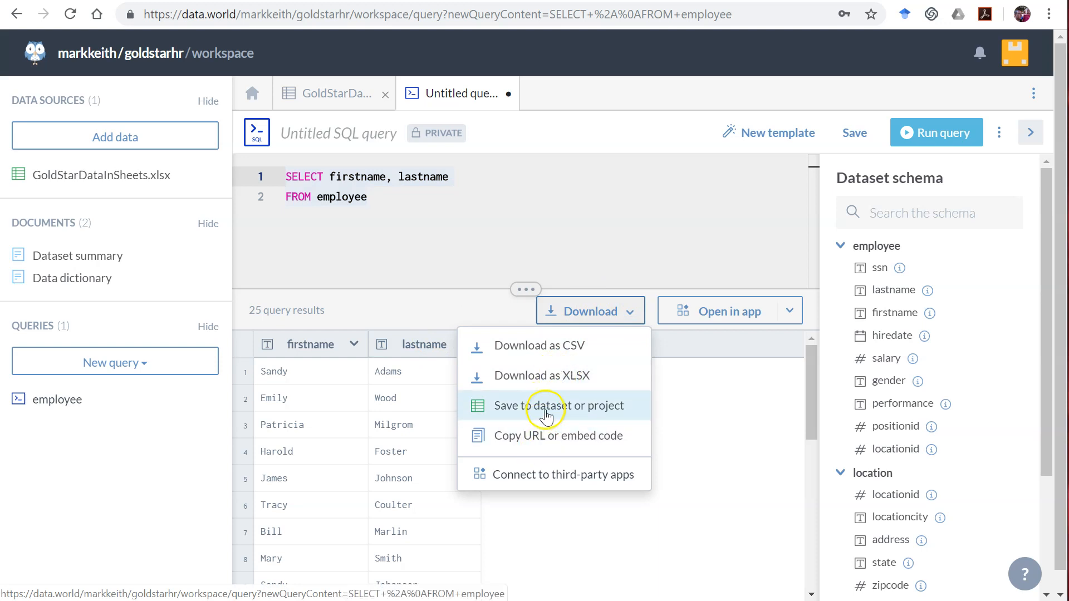
click(746, 471)
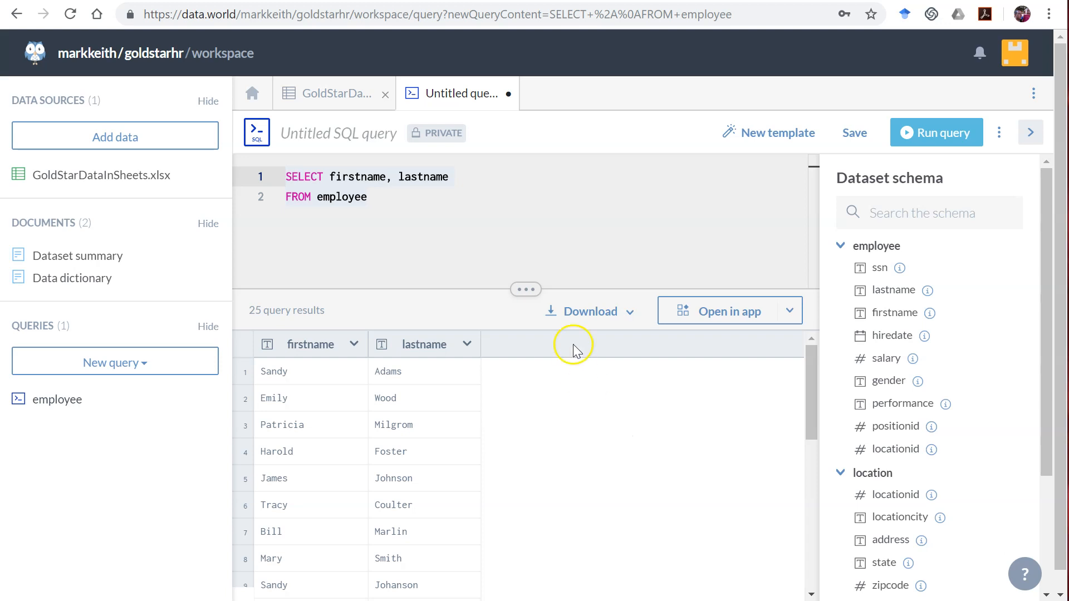
click(405, 222)
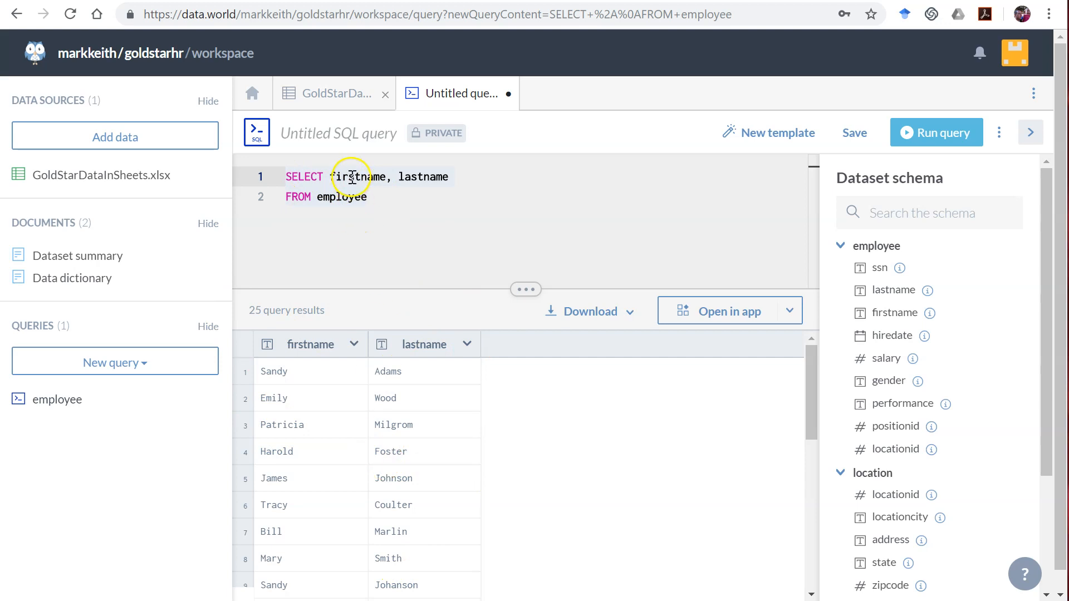
Save the query as 'GS Query 1' with visibility set to Only me
click(353, 132)
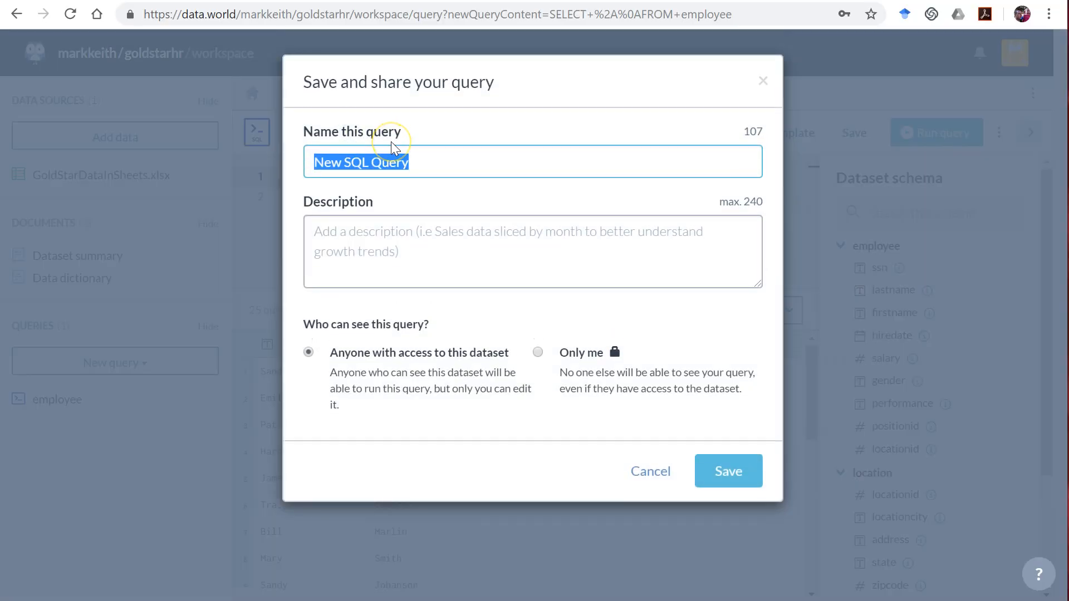
text(GS)
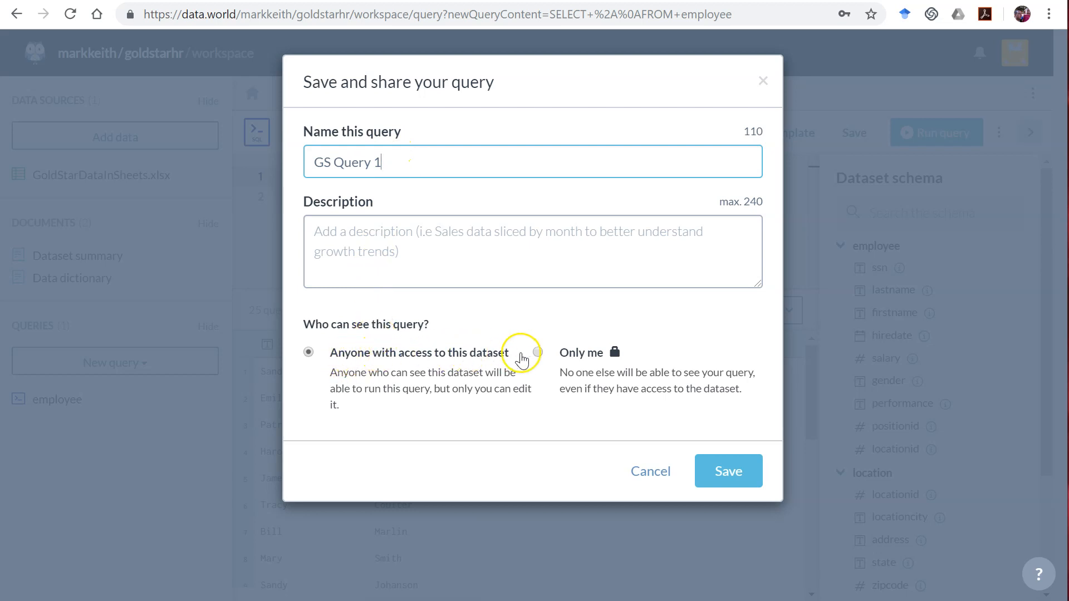
click(538, 352)
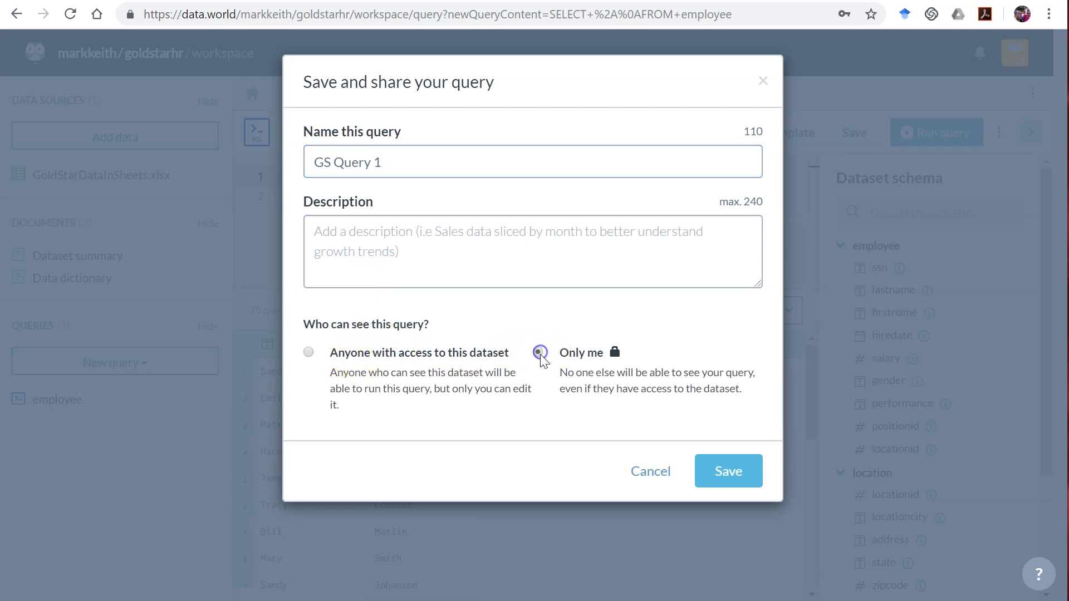
click(735, 473)
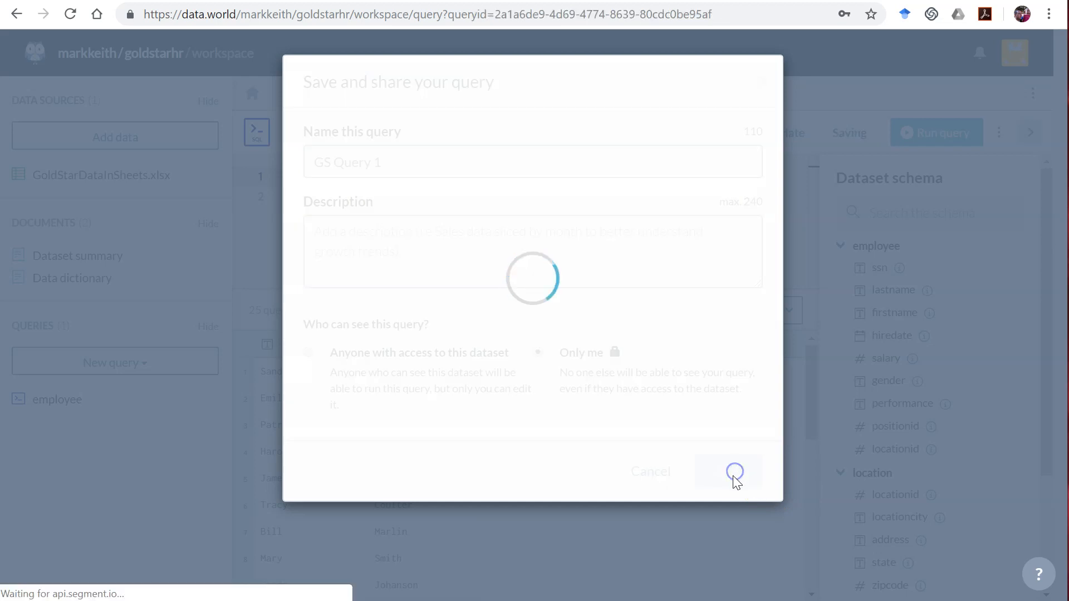